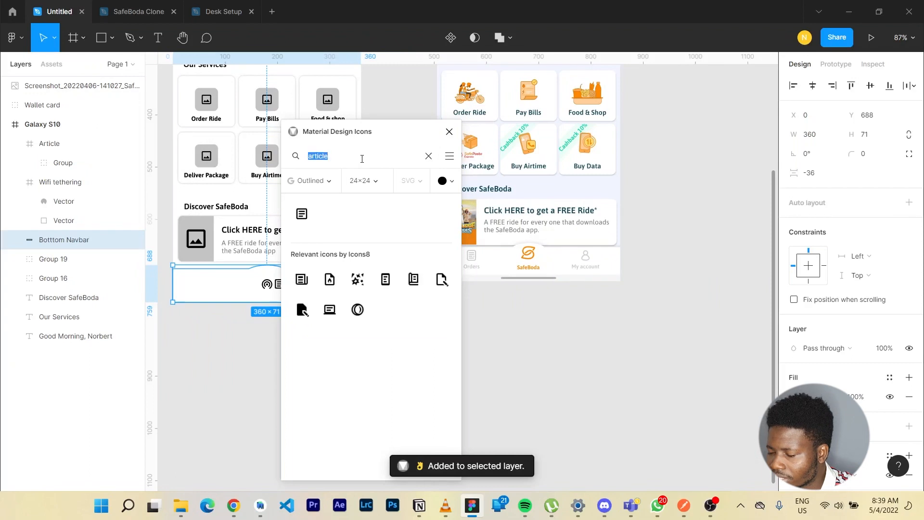
Find the Person icons in the Rounded style and insert Person outline into the bottom navbar.
{"action": "type", "text": "Person"}
{"action": "left_click", "coordinate": [310, 181]}
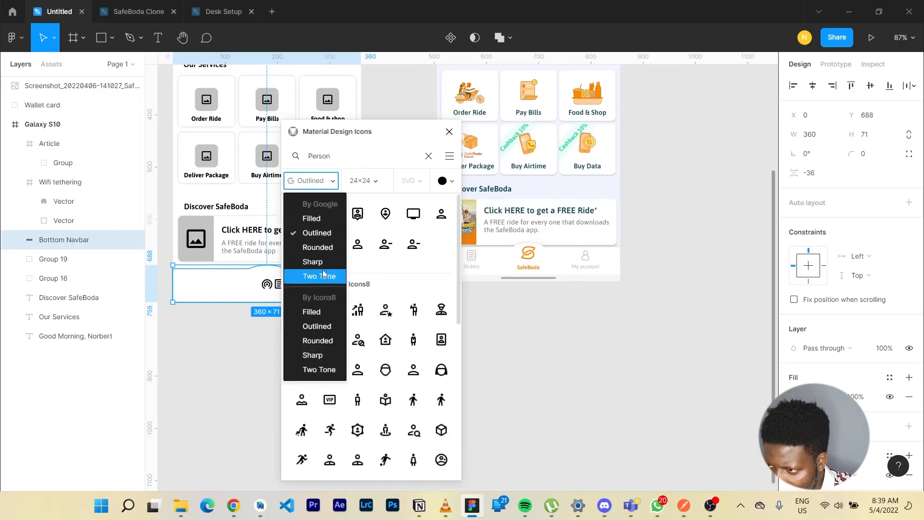
{"action": "left_click", "coordinate": [330, 249]}
{"action": "left_click", "coordinate": [357, 244]}
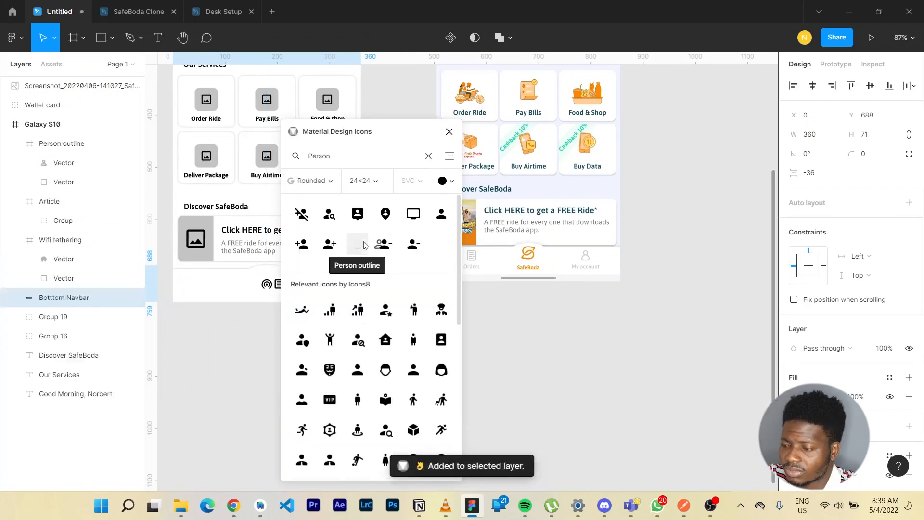
Spread the navbar icons, moving the article icon left to X 42 and the person icon right to X 284.
{"action": "left_click_drag", "start_coordinate": [411, 140], "coordinate": [498, 156]}
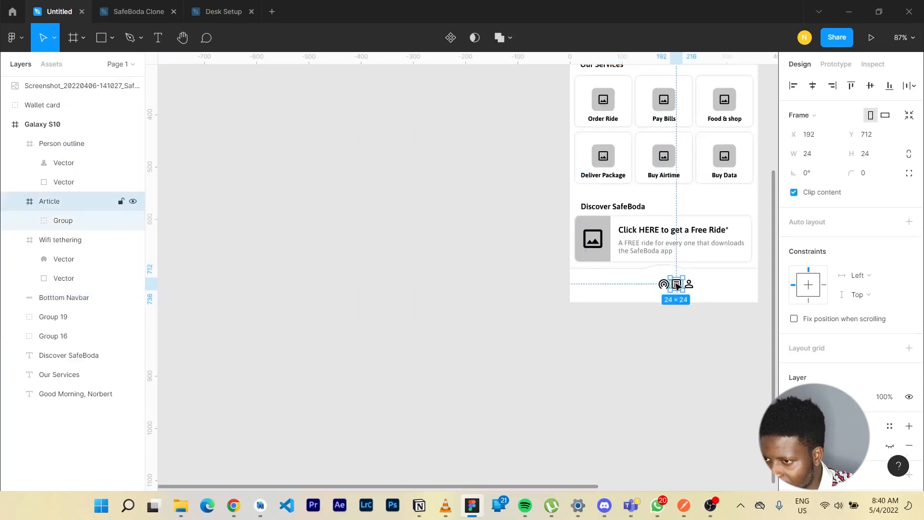
{"action": "left_click_drag", "start_coordinate": [675, 285], "coordinate": [599, 284]}
{"action": "left_click", "coordinate": [690, 284]}
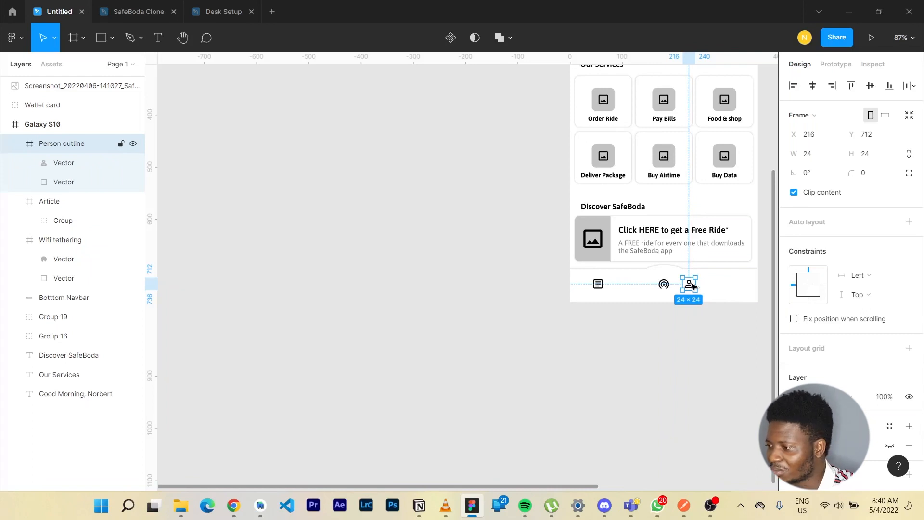
{"action": "left_click_drag", "start_coordinate": [691, 284], "coordinate": [727, 287]}
Nudge the central Wifi tethering icon up to Y 705.
{"action": "left_click", "coordinate": [664, 284]}
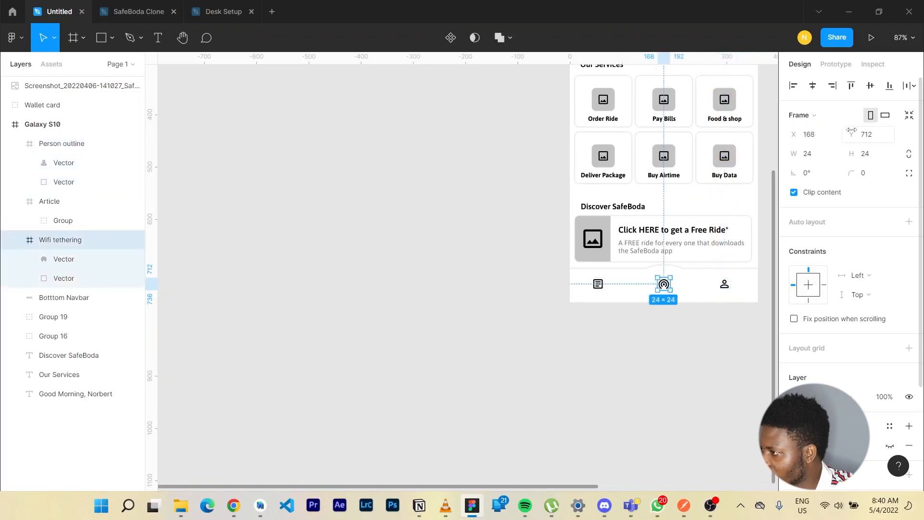
{"action": "key", "text": "Up"}
{"action": "key", "text": "Up"}
{"action": "key", "text": "Up"}
{"action": "key", "text": "Up"}
{"action": "key", "text": "Up"}
{"action": "key", "text": "Up"}
{"action": "key", "text": "Up"}
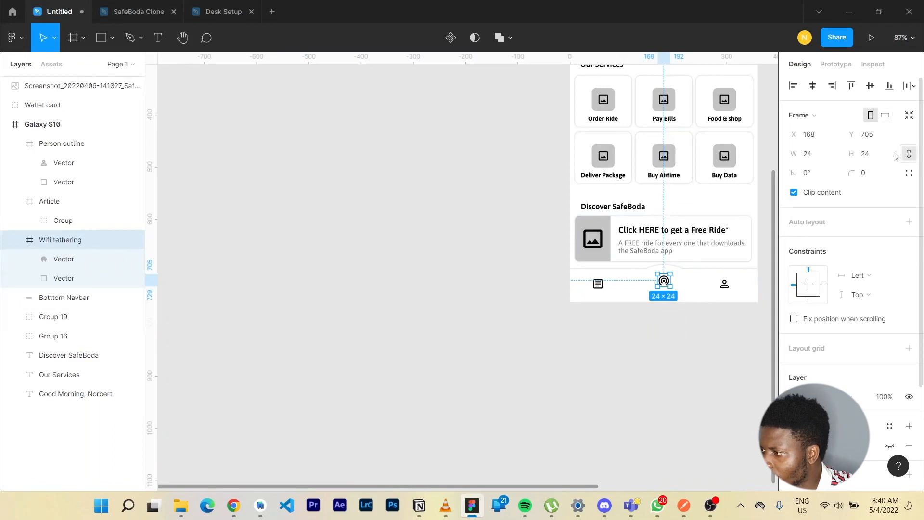
Resize the Wifi tethering and Person outline icons to 30 × 30 with proportions constrained.
{"action": "left_click", "coordinate": [824, 160]}
{"action": "type", "text": "30"}
{"action": "key", "text": "Return"}
{"action": "key", "text": "Tab"}
{"action": "left_click", "coordinate": [833, 153]}
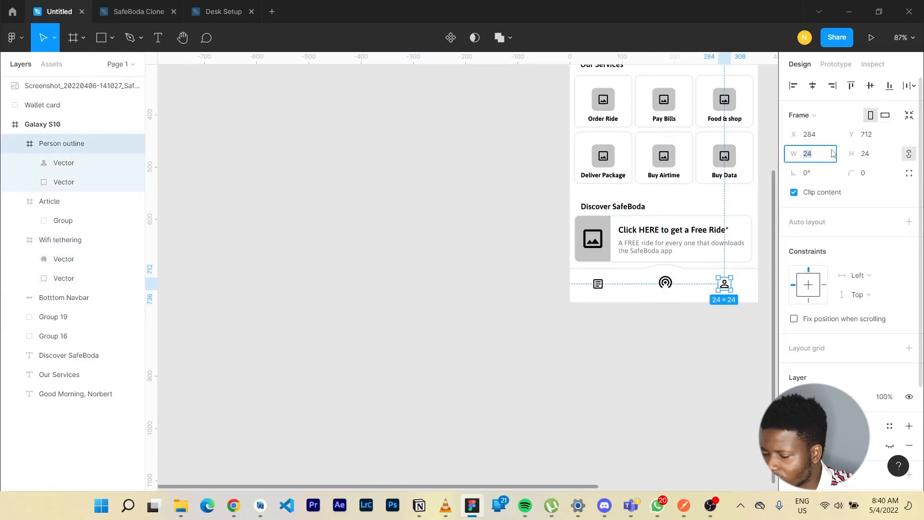
{"action": "type", "text": "30"}
{"action": "key", "text": "Return"}
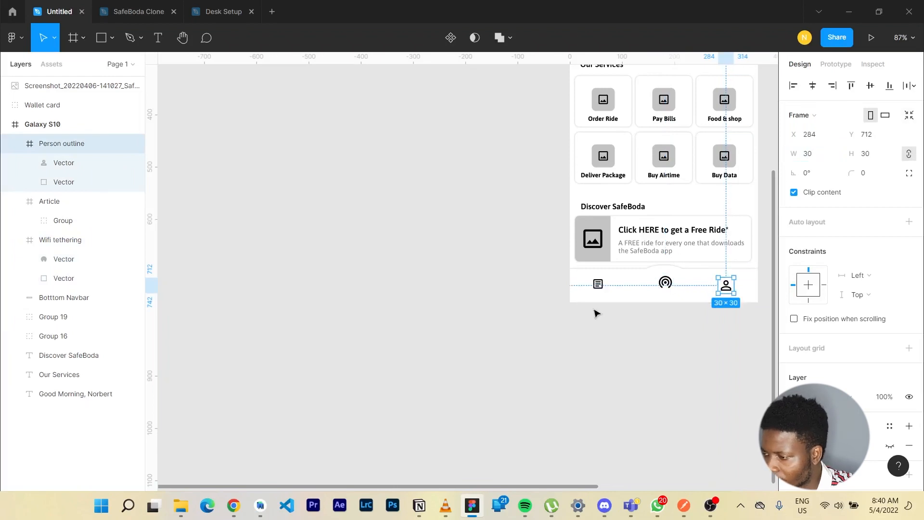
Constrain the article icon's proportions and set its size to 30 × 30.
{"action": "left_click", "coordinate": [606, 283]}
{"action": "left_click", "coordinate": [908, 154]}
{"action": "left_click", "coordinate": [882, 155]}
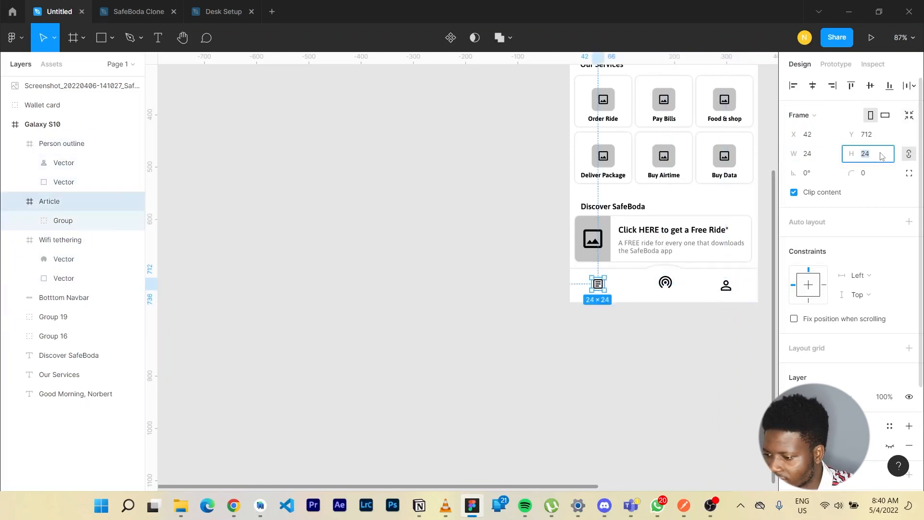
{"action": "type", "text": "30"}
{"action": "key", "text": "Return"}
Move the Wifi tethering icon slightly higher into the navbar's raised centre.
{"action": "left_click", "coordinate": [601, 355]}
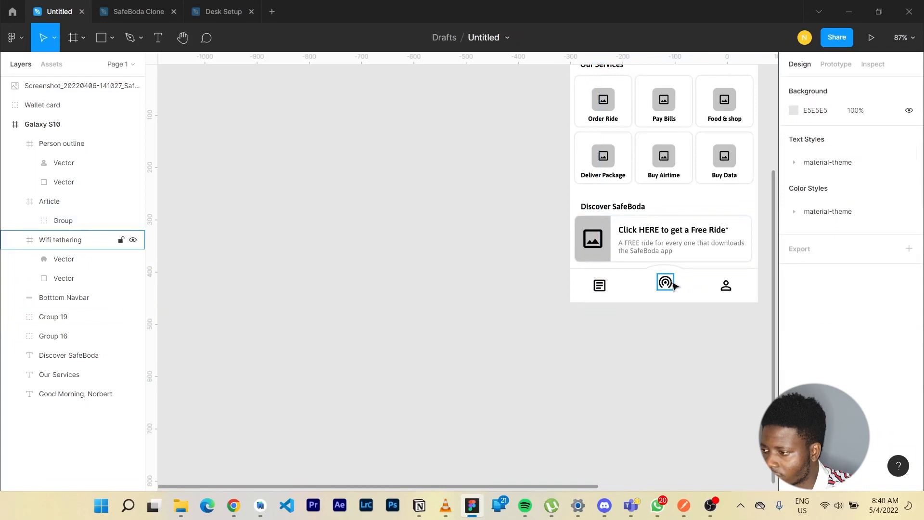
{"action": "left_click", "coordinate": [671, 283]}
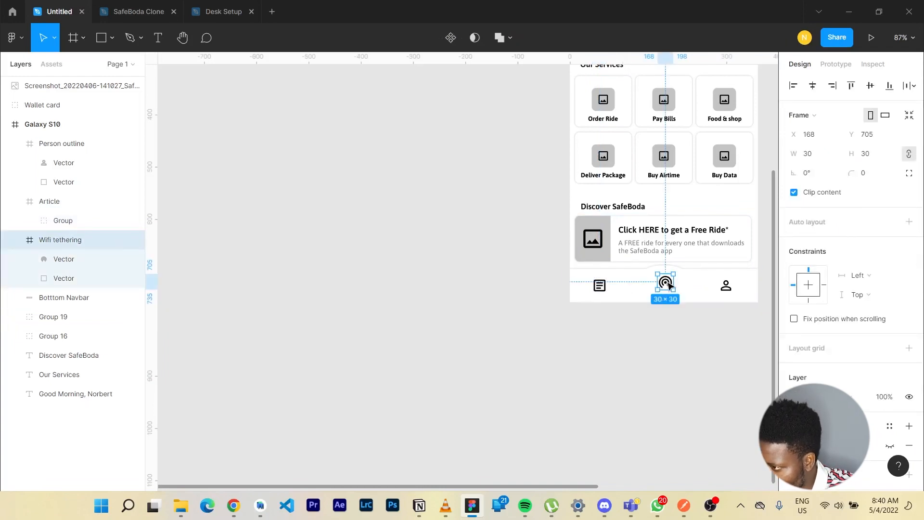
{"action": "left_click_drag", "start_coordinate": [671, 284], "coordinate": [670, 279]}
Delete the reference screenshot of the SafeBoda app beside the Galaxy S10 frame.
{"action": "scroll", "coordinate": [671, 279], "scroll_direction": "right", "scroll_amount": 8}
{"action": "left_click", "coordinate": [513, 222]}
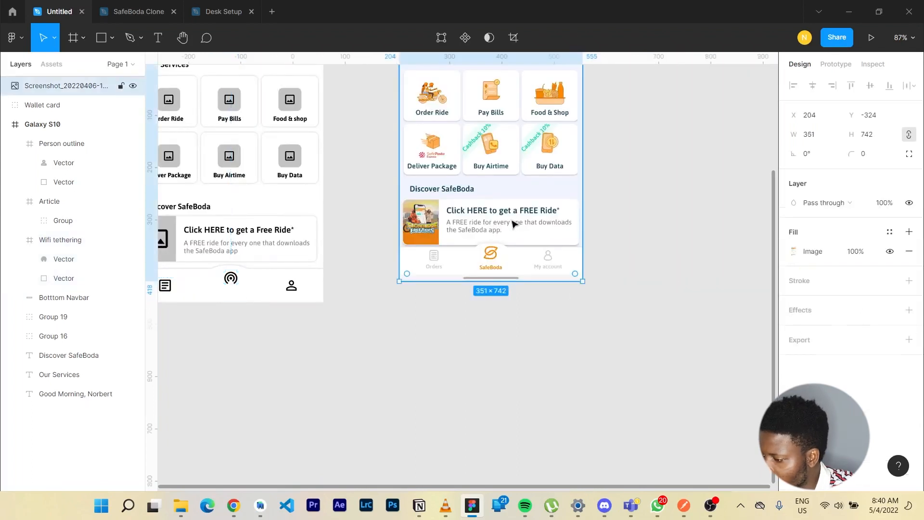
{"action": "key", "text": "Delete"}
Align the Wifi tethering icon to the horizontal centre of the Galaxy S10 frame.
{"action": "scroll", "coordinate": [319, 295], "scroll_direction": "left", "scroll_amount": 5}
{"action": "left_click_drag", "start_coordinate": [428, 278], "coordinate": [430, 279]}
{"action": "left_click", "coordinate": [813, 85]}
Add a text label reading "SafeBoda" below the central icon in the bottom navbar.
{"action": "left_click", "coordinate": [450, 291]}
{"action": "key", "text": "t"}
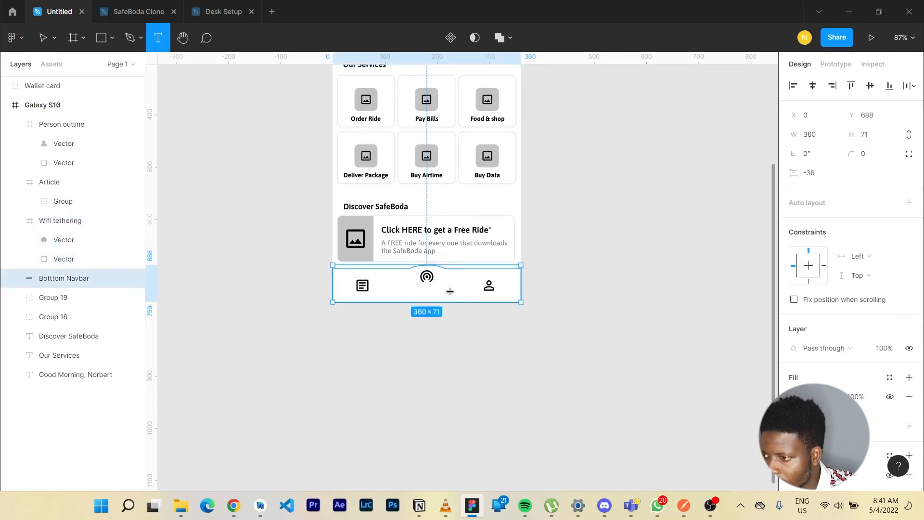
{"action": "left_click", "coordinate": [414, 295]}
{"action": "type", "text": "SafeBoda"}
Set the navbar's SafeBoda label to the Asap font in SemiBold weight.
{"action": "left_click", "coordinate": [796, 347]}
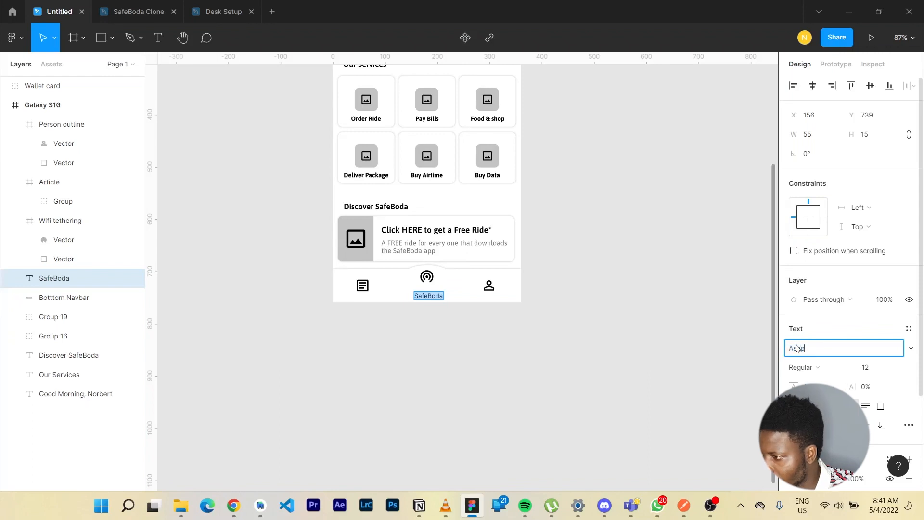
{"action": "type", "text": "Asap"}
{"action": "key", "text": "Return"}
{"action": "left_click", "coordinate": [818, 367]}
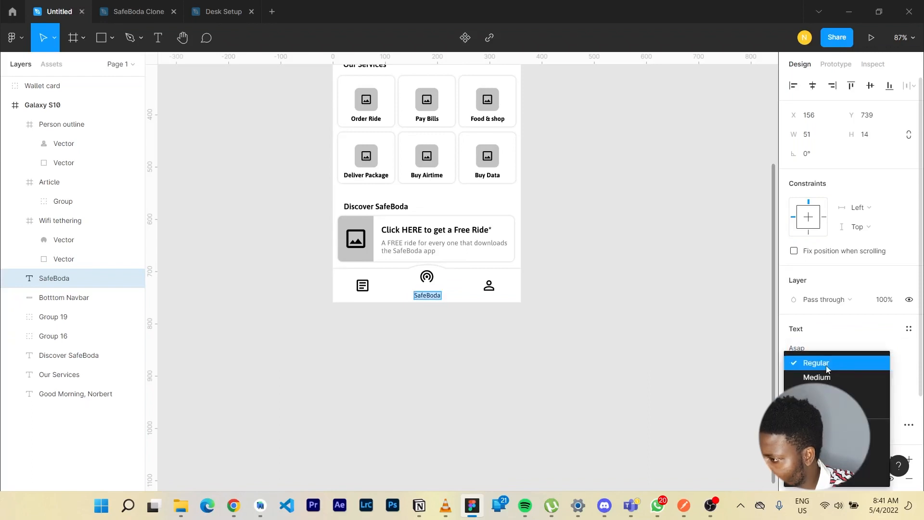
{"action": "left_click", "coordinate": [822, 399]}
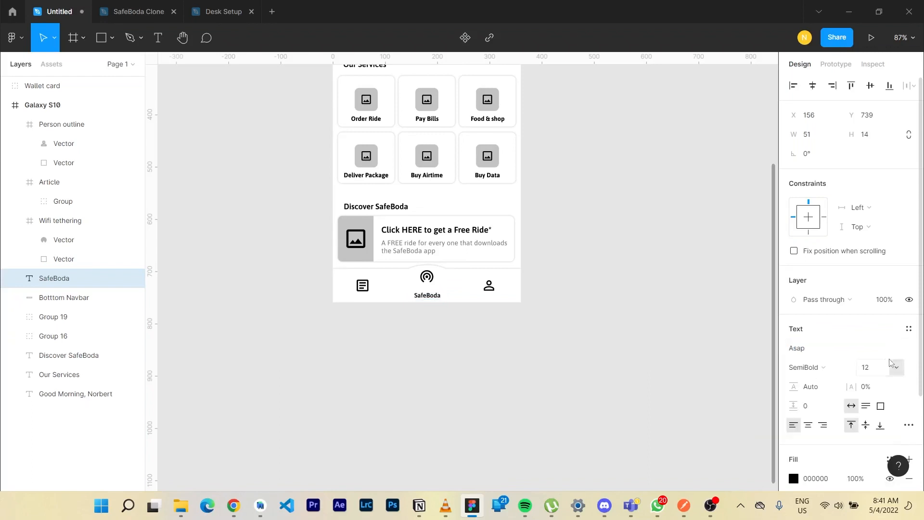
Set the navbar's SafeBoda label to font size 11.
{"action": "left_click", "coordinate": [875, 375]}
{"action": "type", "text": "1"}
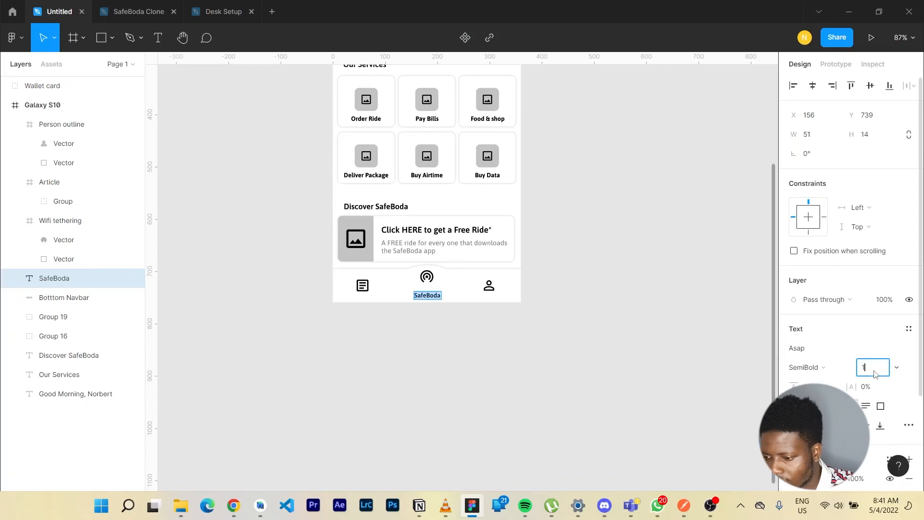
{"action": "type", "text": "4"}
{"action": "key", "text": "Return"}
{"action": "left_click", "coordinate": [875, 375]}
{"action": "type", "text": "11"}
{"action": "key", "text": "Return"}
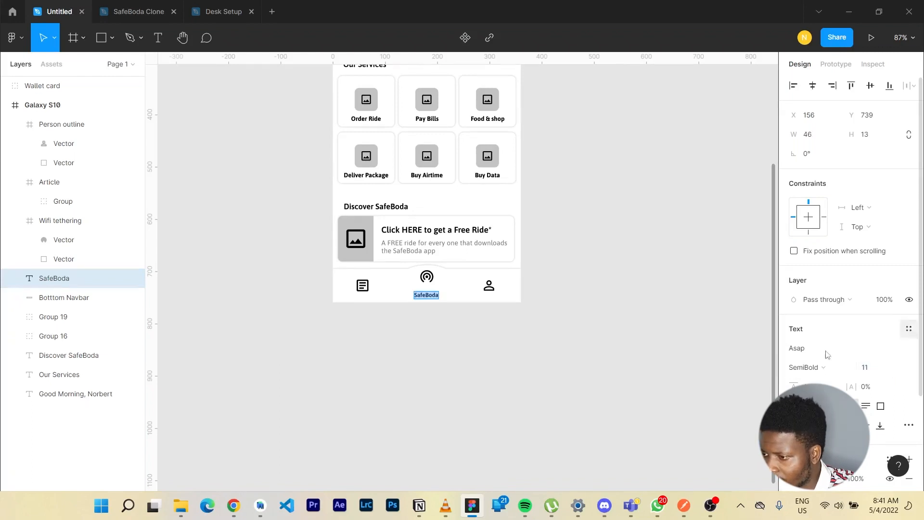
Move the SafeBoda label up close beneath the central icon, to X 157 and Y 729.
{"action": "key", "text": "ctrl+plus"}
{"action": "key", "text": "Escape"}
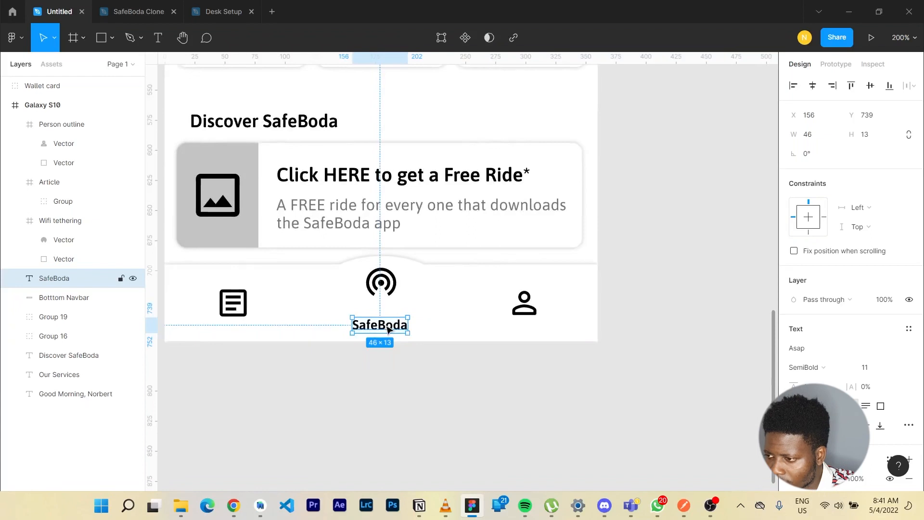
{"action": "left_click_drag", "start_coordinate": [387, 326], "coordinate": [391, 316]}
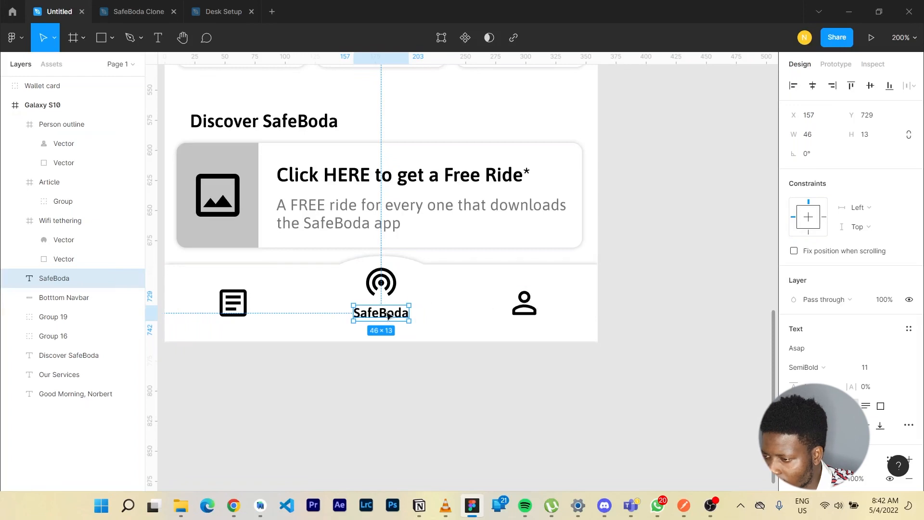
Duplicate the SafeBoda label near the article and person icons and change the copies to "Orders" and "My Account".
{"action": "left_click_drag", "start_coordinate": [390, 315], "coordinate": [267, 335]}
{"action": "key", "text": "alt"}
{"action": "double_click", "coordinate": [265, 331]}
{"action": "type", "text": "Ode"}
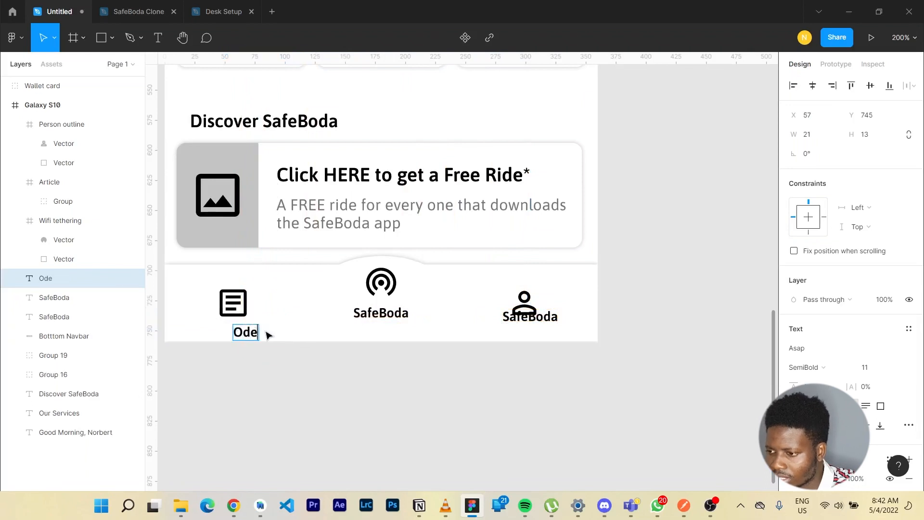
{"action": "key", "text": "BackSpace"}
{"action": "key", "text": "BackSpace"}
{"action": "type", "text": "rders"}
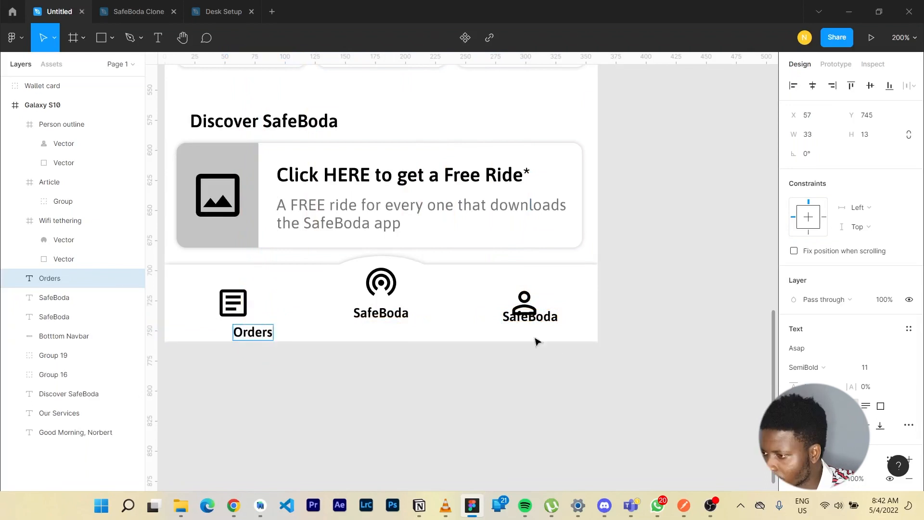
{"action": "double_click", "coordinate": [553, 313]}
{"action": "type", "text": "My Account"}
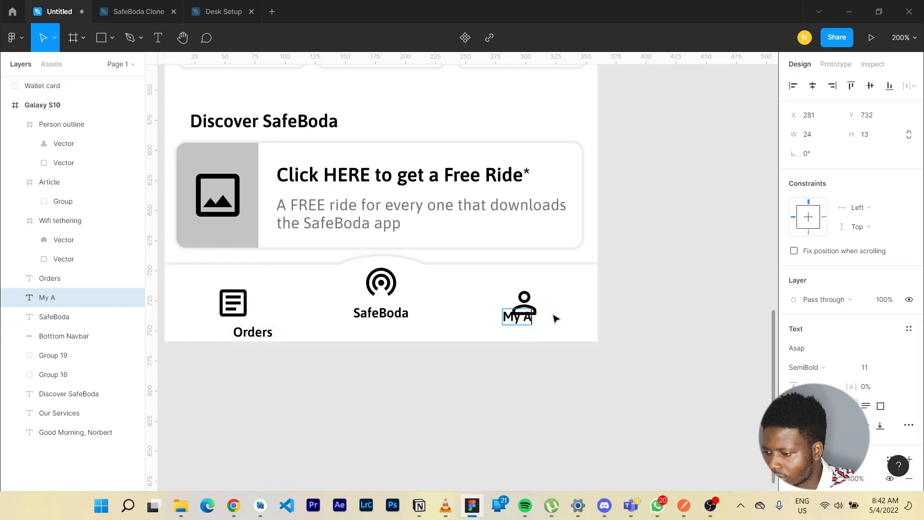
Move the person icon above the My Account label and align the two on their horizontal centres.
{"action": "left_click", "coordinate": [532, 299]}
{"action": "left_click_drag", "start_coordinate": [533, 299], "coordinate": [547, 288]}
{"action": "left_click", "coordinate": [571, 325], "text": "shift"}
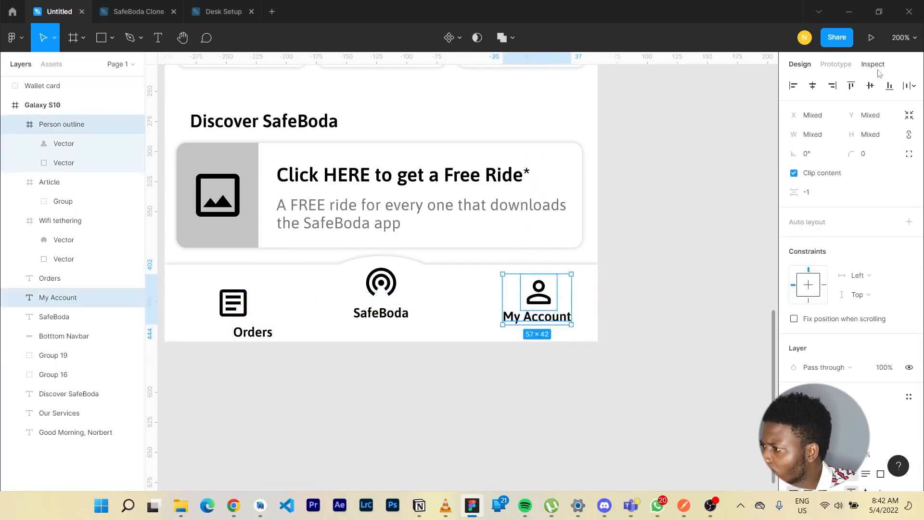
{"action": "left_click", "coordinate": [819, 87]}
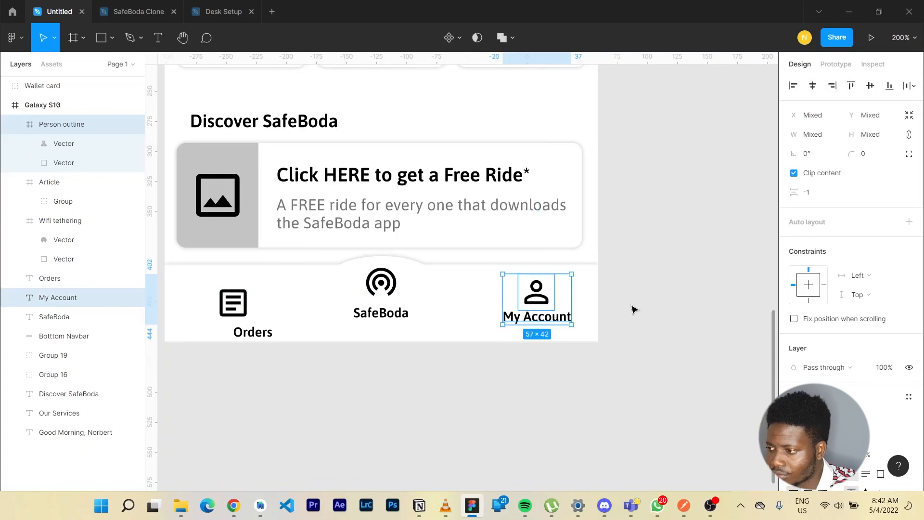
Group the person icon with its label and name the group "My account".
{"action": "key", "text": "ctrl+g"}
{"action": "double_click", "coordinate": [57, 123]}
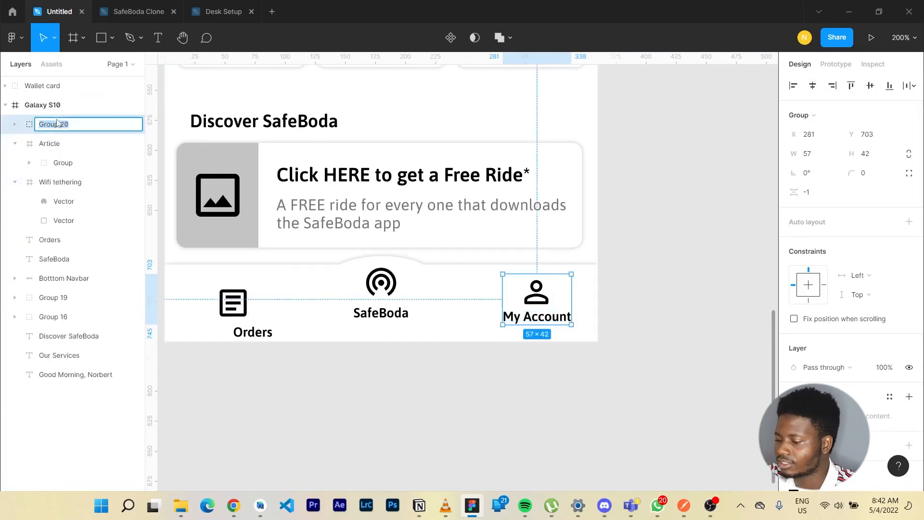
{"action": "type", "text": "My account"}
Align the article icon and Orders label on their horizontal centres and group them under the name "Orders".
{"action": "left_click", "coordinate": [234, 302]}
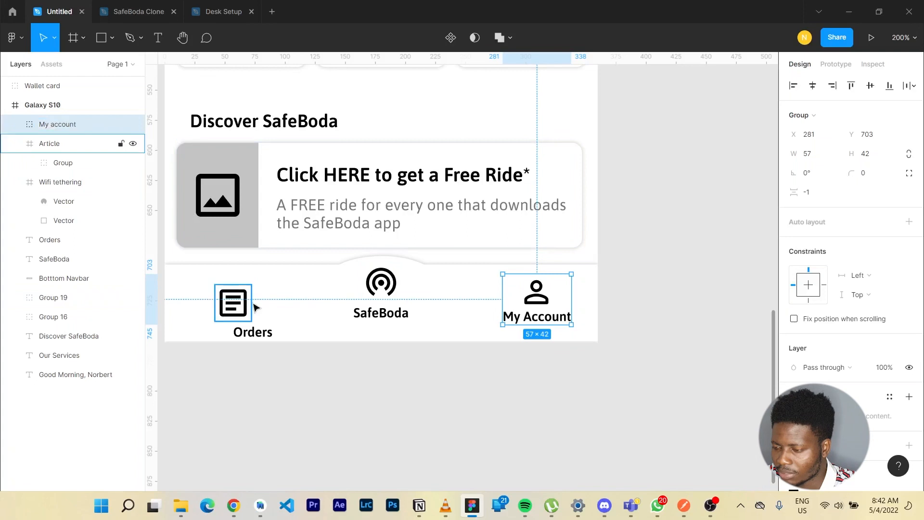
{"action": "left_click", "coordinate": [267, 338], "text": "shift"}
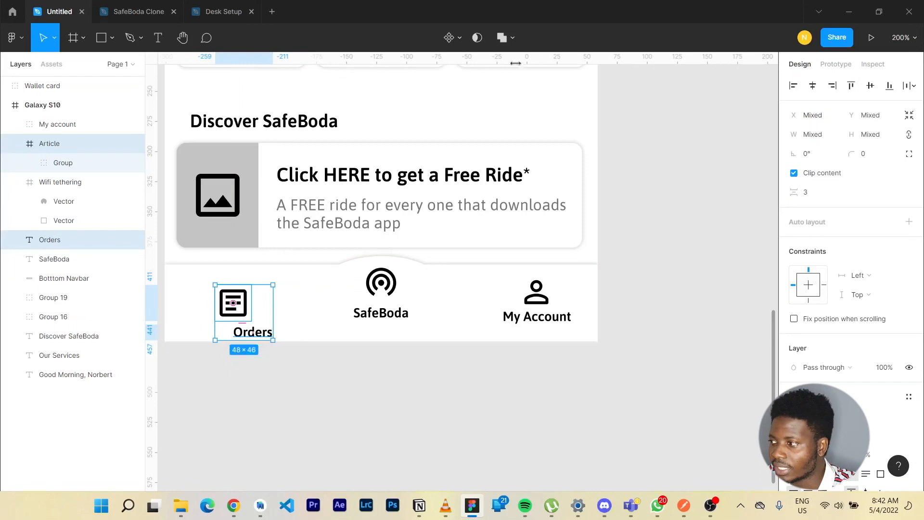
{"action": "key", "text": "alt+h"}
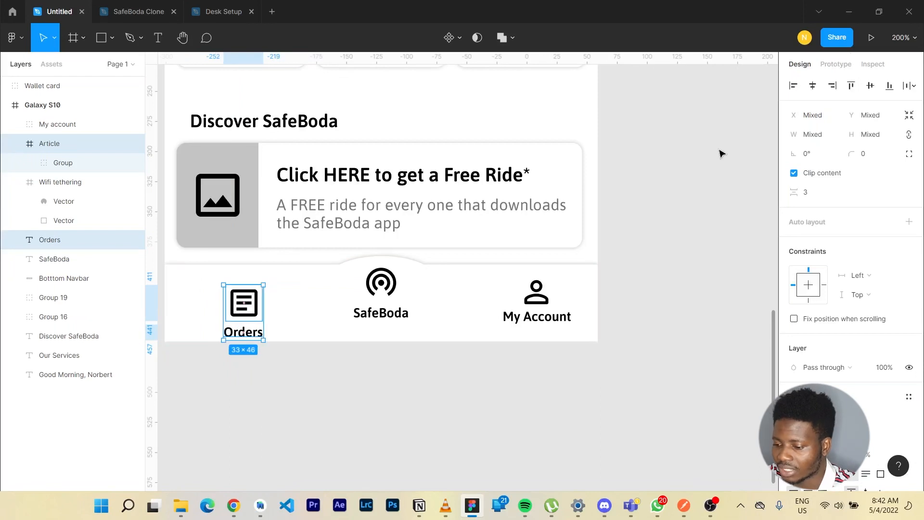
{"action": "key", "text": "ctrl+g"}
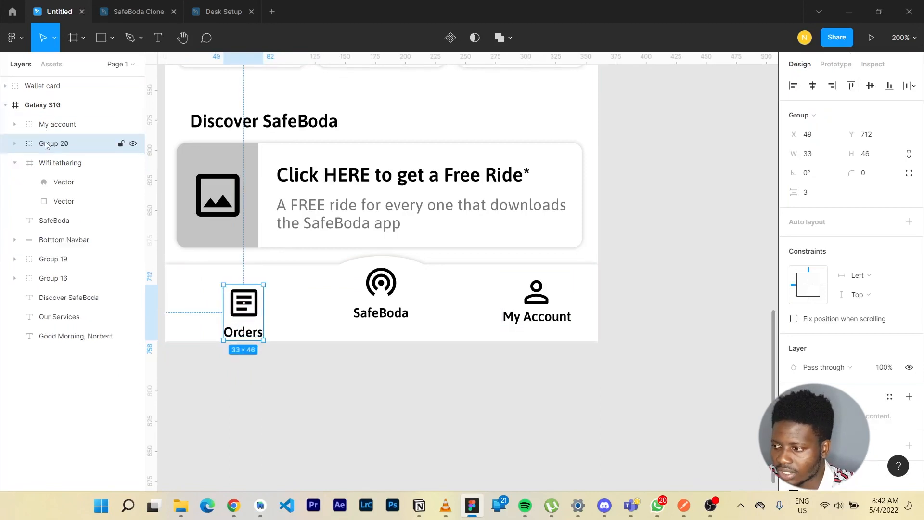
{"action": "double_click", "coordinate": [47, 145]}
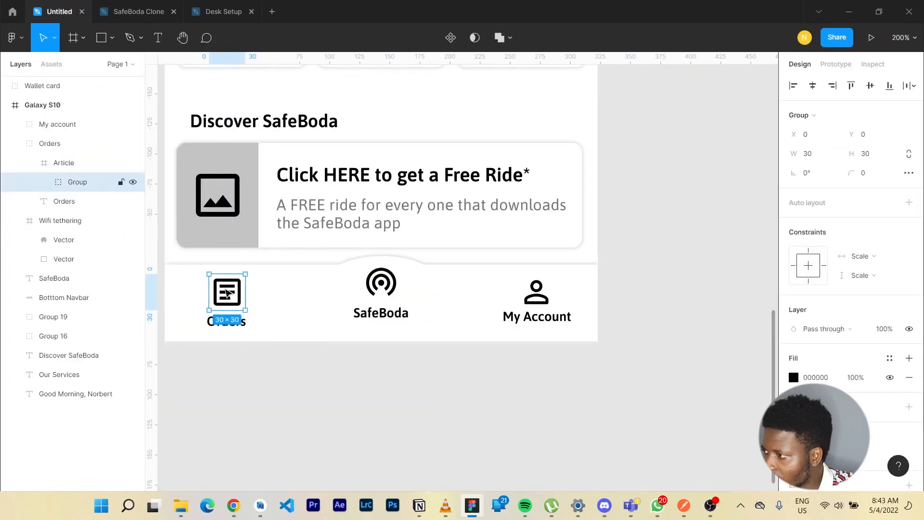
Shrink the article icon inside the Orders group and move the Orders label up closer beneath it.
{"action": "double_click", "coordinate": [226, 291]}
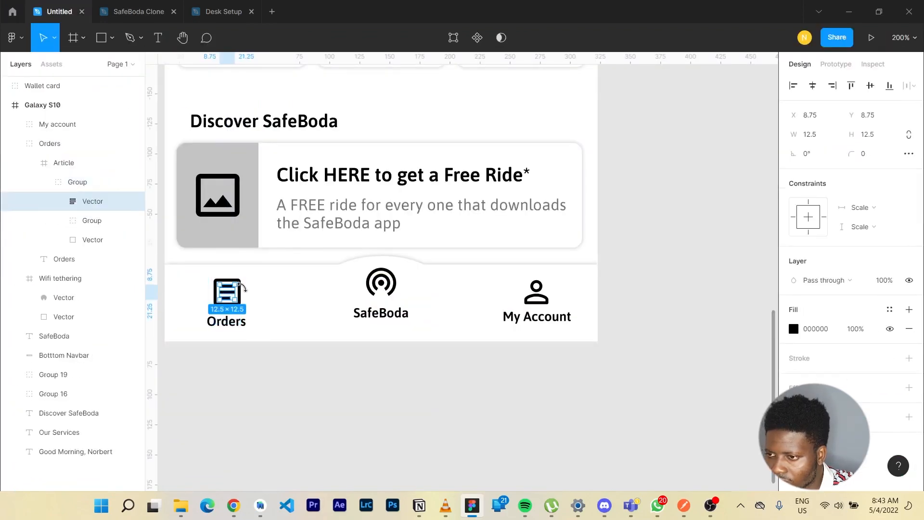
{"action": "key", "text": "Escape"}
{"action": "left_click", "coordinate": [69, 164]}
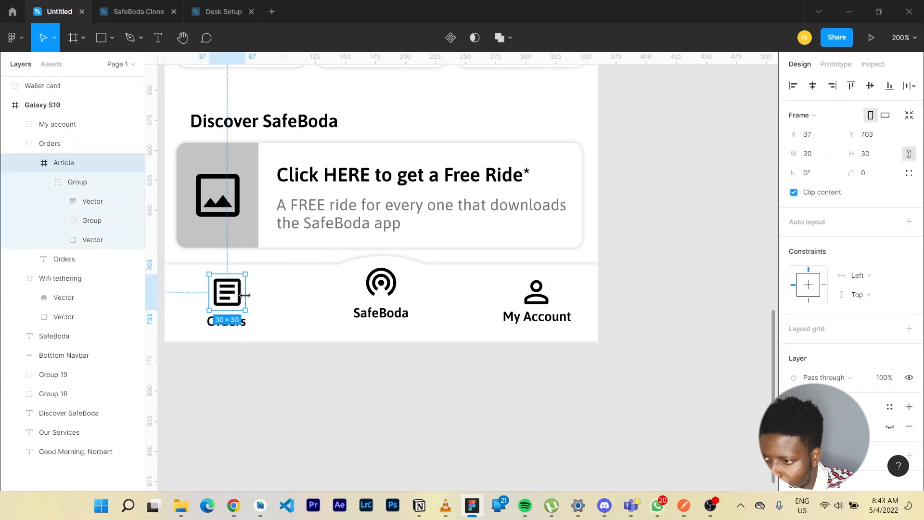
{"action": "left_click", "coordinate": [236, 325]}
{"action": "left_click_drag", "start_coordinate": [236, 325], "coordinate": [236, 317]}
Nudge the My Account label down to Y 733.
{"action": "left_click", "coordinate": [536, 316]}
{"action": "key", "text": "Down"}
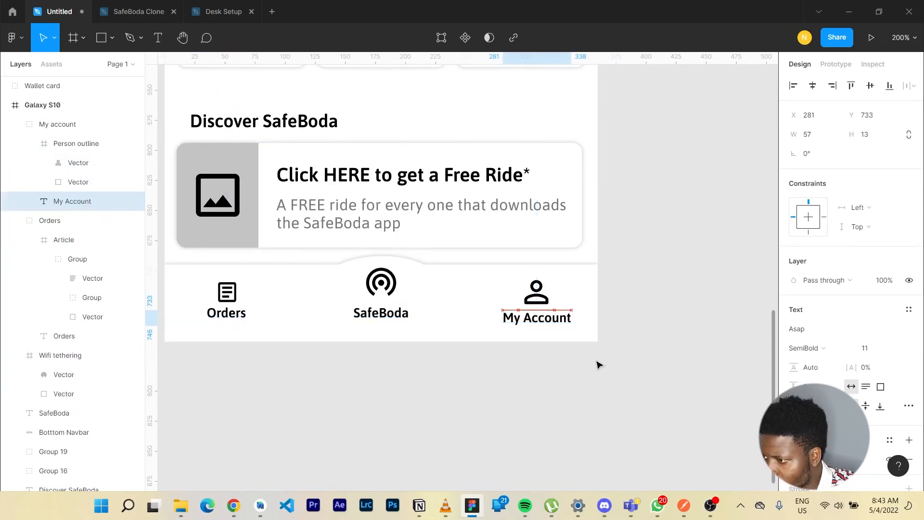
Nudge the SafeBoda label down to Y 730 and resize the person icon above My Account to 24 × 24.
{"action": "left_click", "coordinate": [389, 313]}
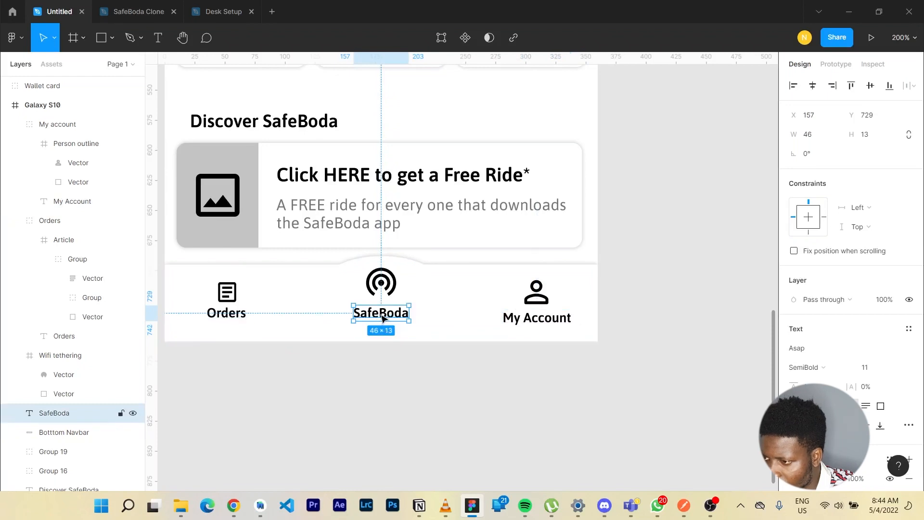
{"action": "left_click_drag", "start_coordinate": [383, 320], "coordinate": [384, 320]}
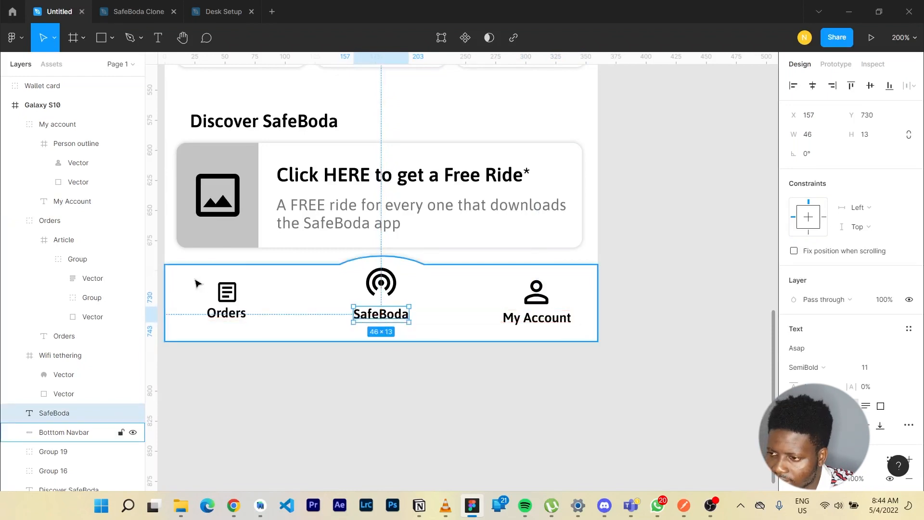
{"action": "left_click", "coordinate": [230, 299]}
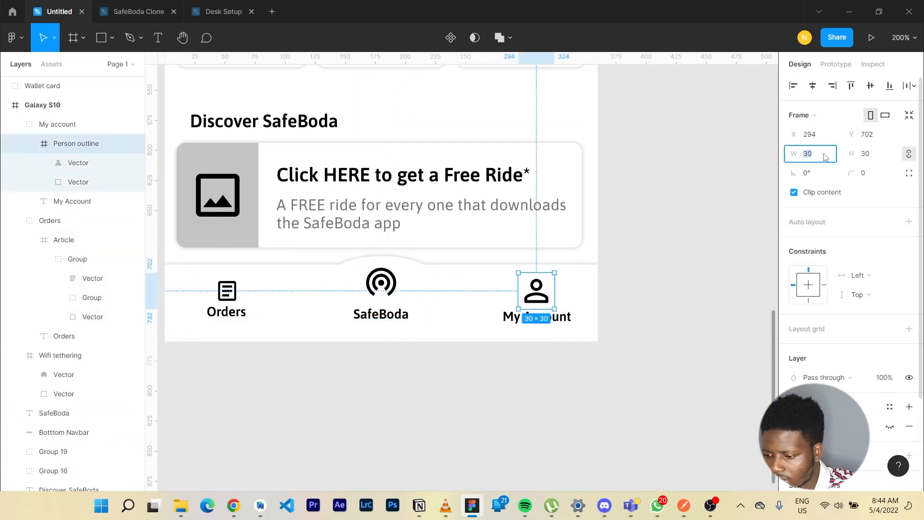
{"action": "type", "text": "24"}
{"action": "key", "text": "Return"}
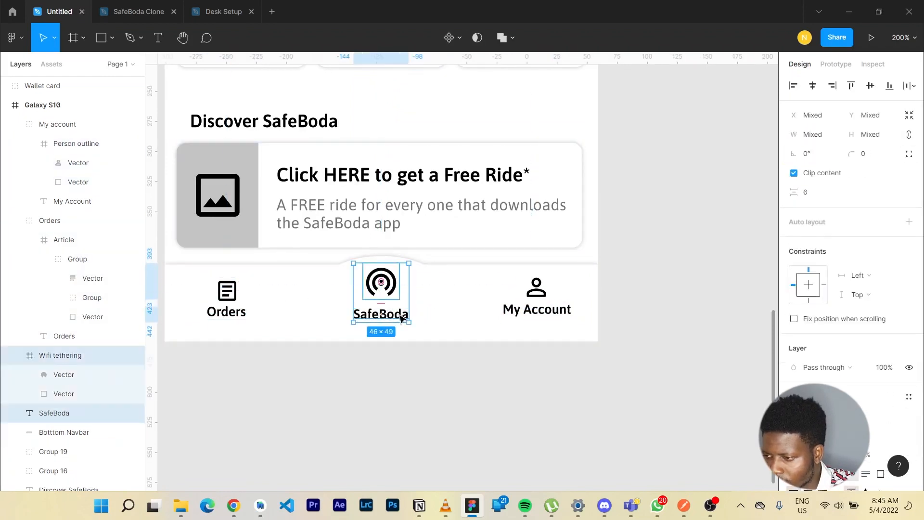
Group the centre navbar icon with its SafeBoda label and name the group "LOgo".
{"action": "key", "text": "ctrl+g"}
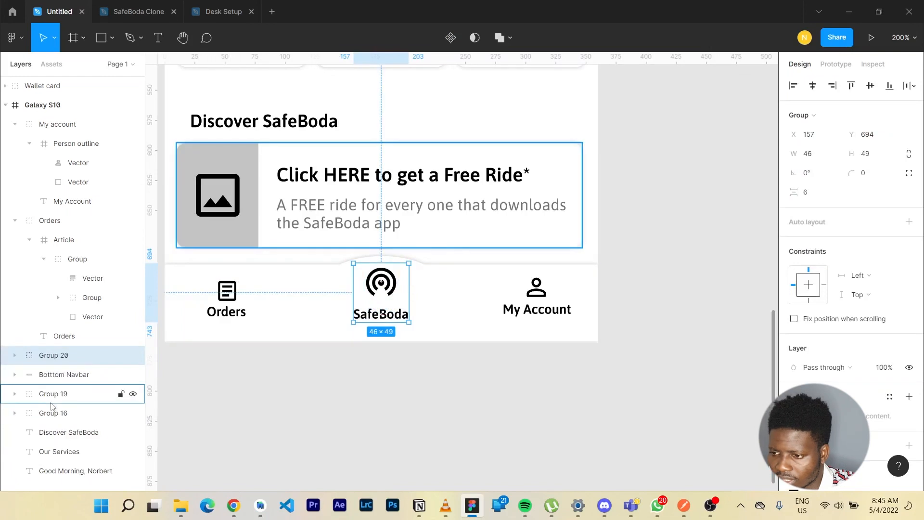
{"action": "double_click", "coordinate": [64, 355]}
{"action": "type", "text": "LOgo"}
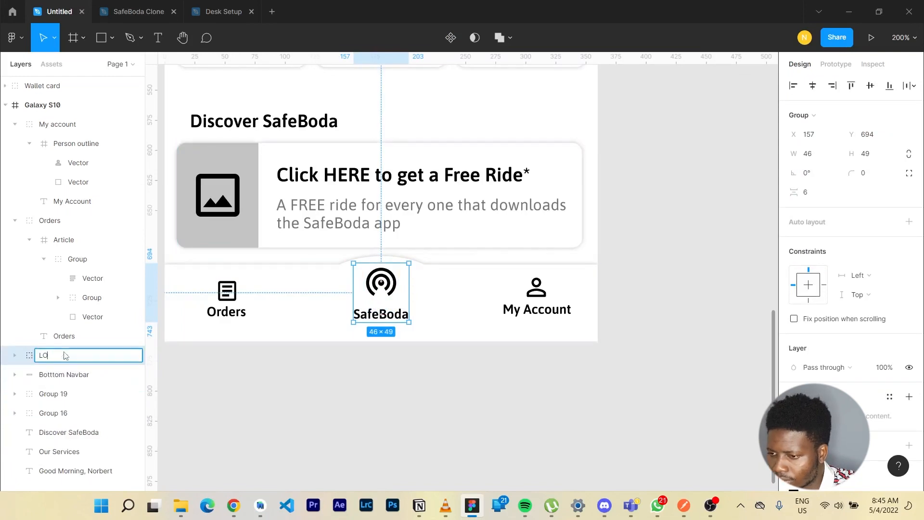
{"action": "key", "text": "Return"}
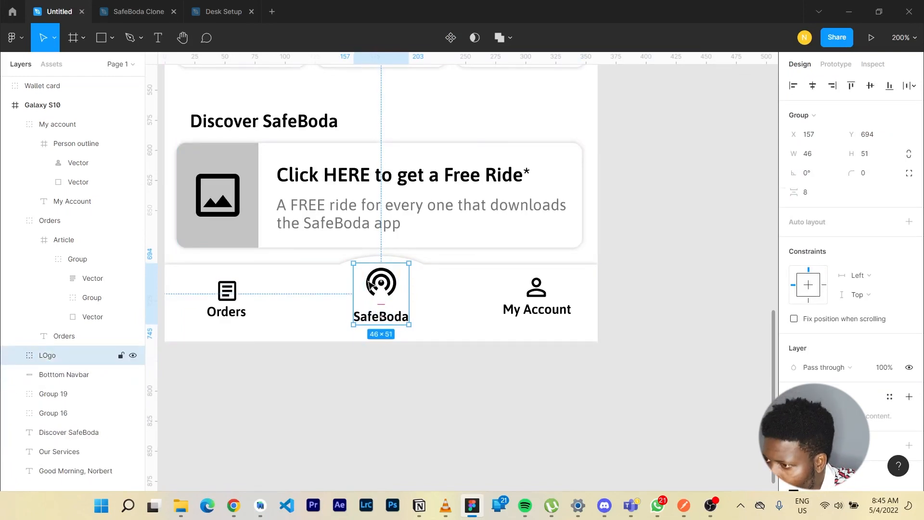
Move the LOgo group up to Y 688 in the navigation bar.
{"action": "key", "text": "Up"}
{"action": "key", "text": "Up"}
{"action": "key", "text": "Up"}
{"action": "key", "text": "Up"}
{"action": "key", "text": "Up"}
{"action": "key", "text": "Up"}
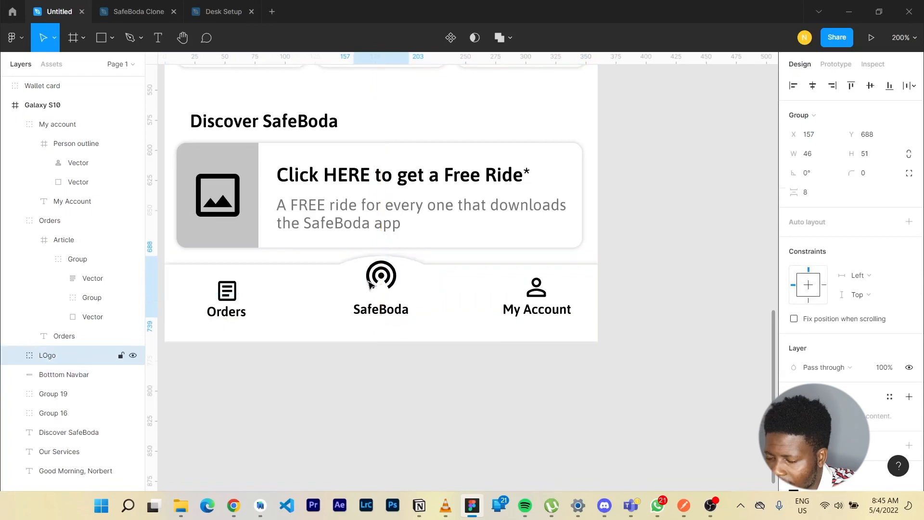
Align the Orders, LOgo and My account groups along their bottom edges.
{"action": "left_click", "coordinate": [277, 297]}
{"action": "left_click", "coordinate": [226, 294]}
{"action": "left_click", "coordinate": [539, 289], "text": "shift"}
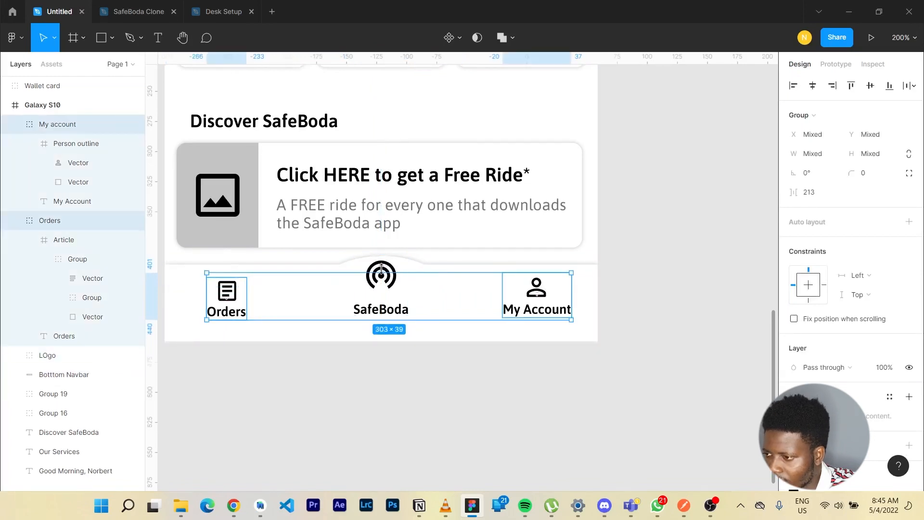
{"action": "left_click", "coordinate": [384, 308], "text": "shift"}
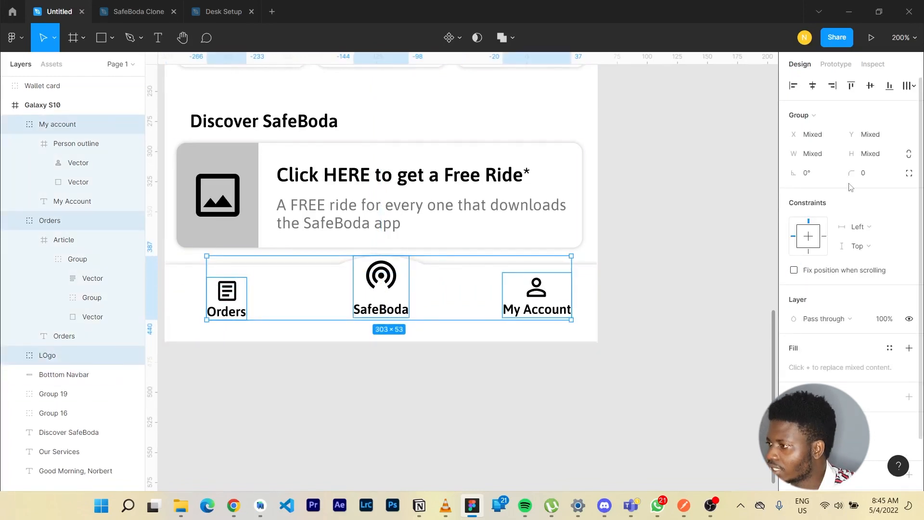
{"action": "left_click", "coordinate": [890, 85]}
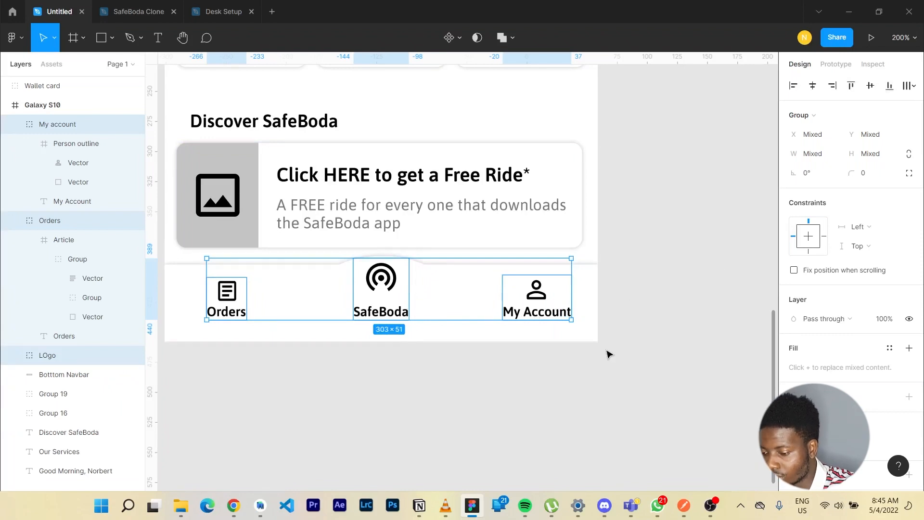
Group the three navigation items together and combine that group with the navbar background shape in an outer group.
{"action": "key", "text": "ctrl+g"}
{"action": "left_click", "coordinate": [592, 297], "text": "shift"}
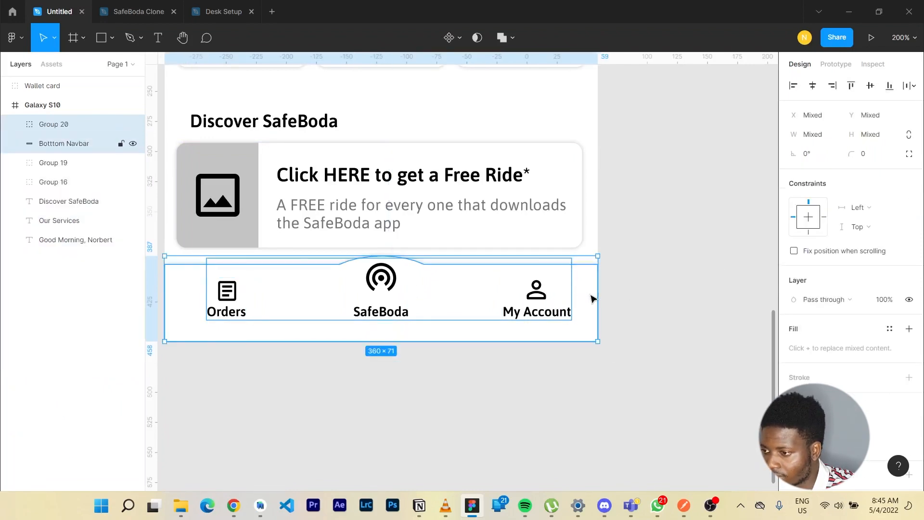
{"action": "key", "text": "ctrl+g"}
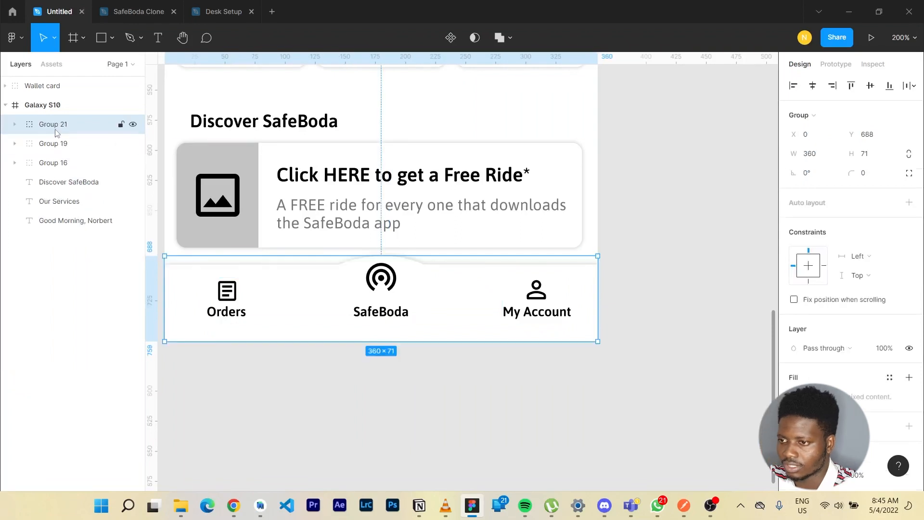
Rename the outer navigation group "Bottom Navbar".
{"action": "double_click", "coordinate": [55, 129]}
{"action": "type", "text": "Boo"}
{"action": "type", "text": "ttom Nav"}
{"action": "type", "text": "bar"}
{"action": "key", "text": "Return"}
Paste the coloured Home page frame beside the Galaxy S10 wireframe.
{"action": "scroll", "coordinate": [603, 248], "scroll_direction": "up", "scroll_amount": 1}
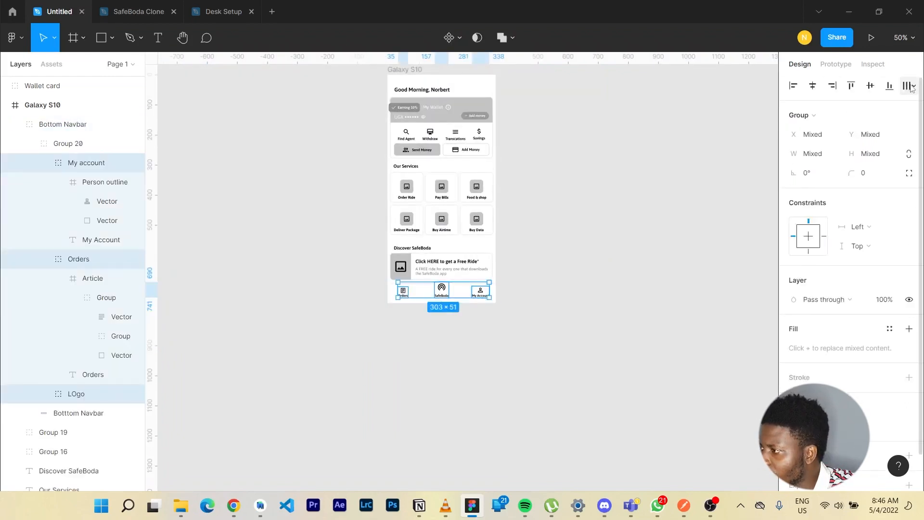
{"action": "left_click", "coordinate": [913, 86]}
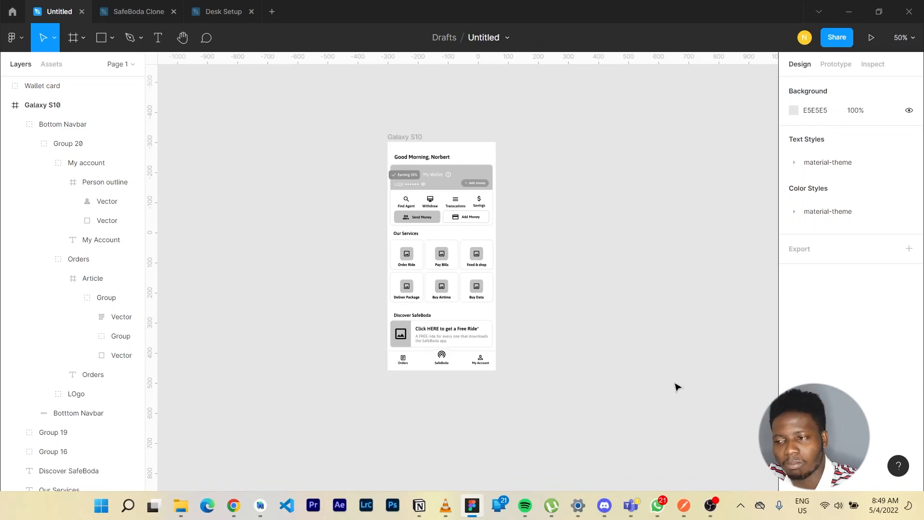
{"action": "key", "text": "ctrl+v"}
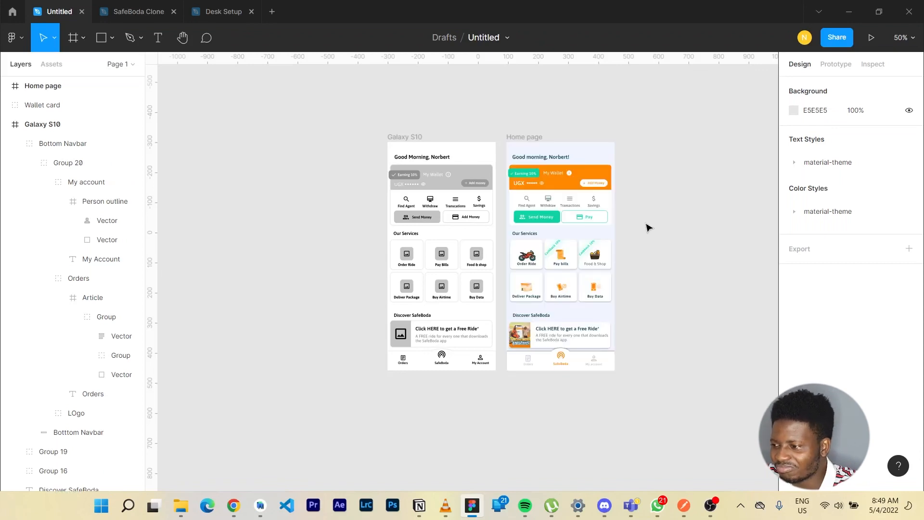